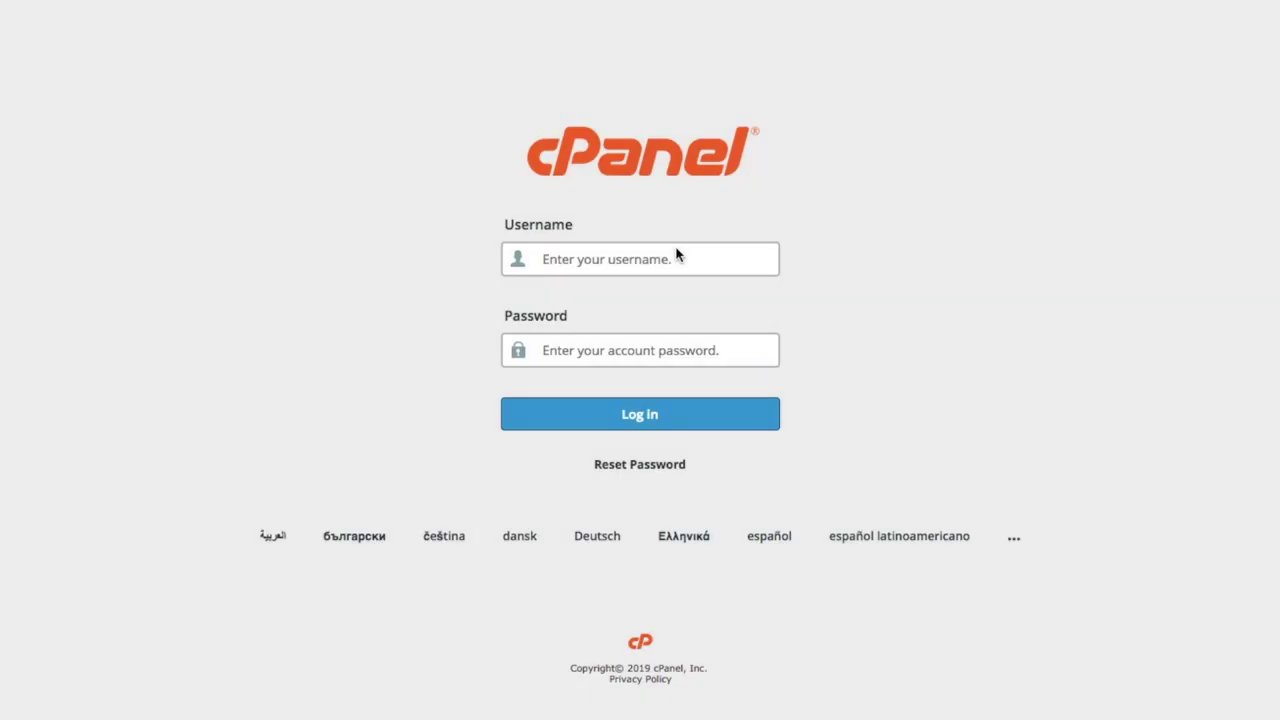
# Sign in to cPanel with the hosting account's username and password
pyautogui.write('tbmail1')
pyautogui.press('Tab')
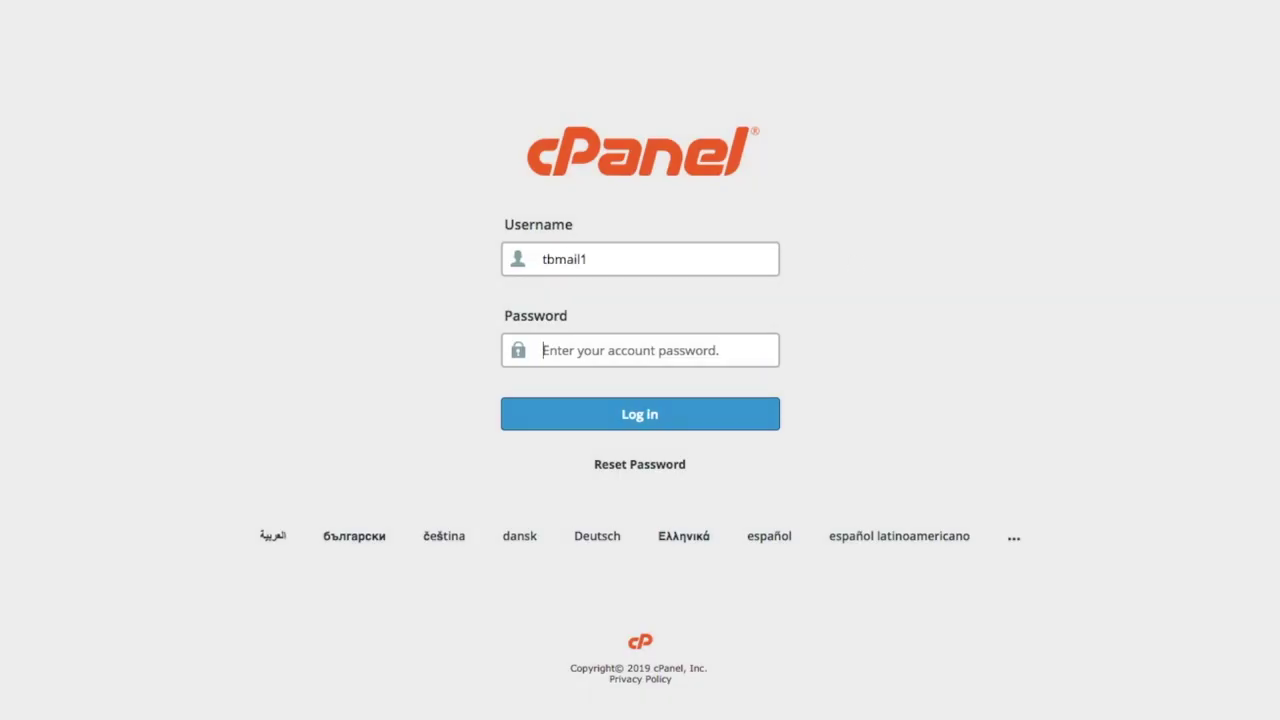
pyautogui.write('•••••••••••••')
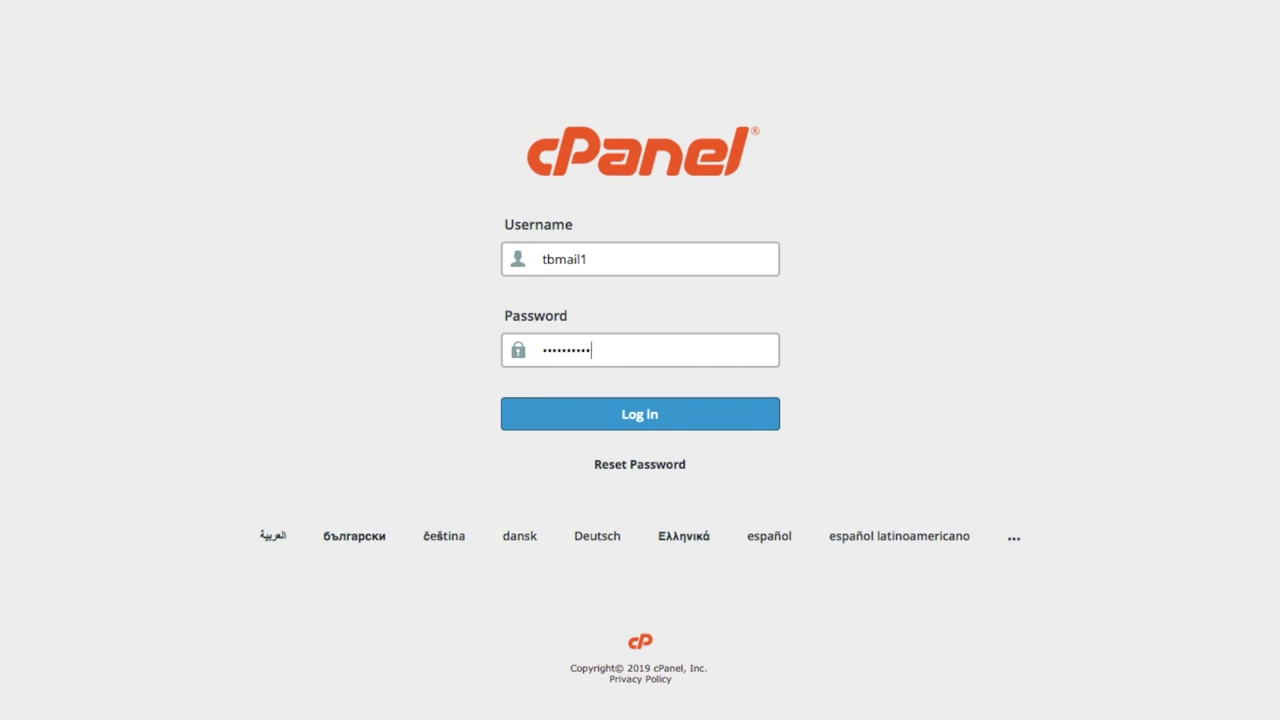
pyautogui.click(645, 410)
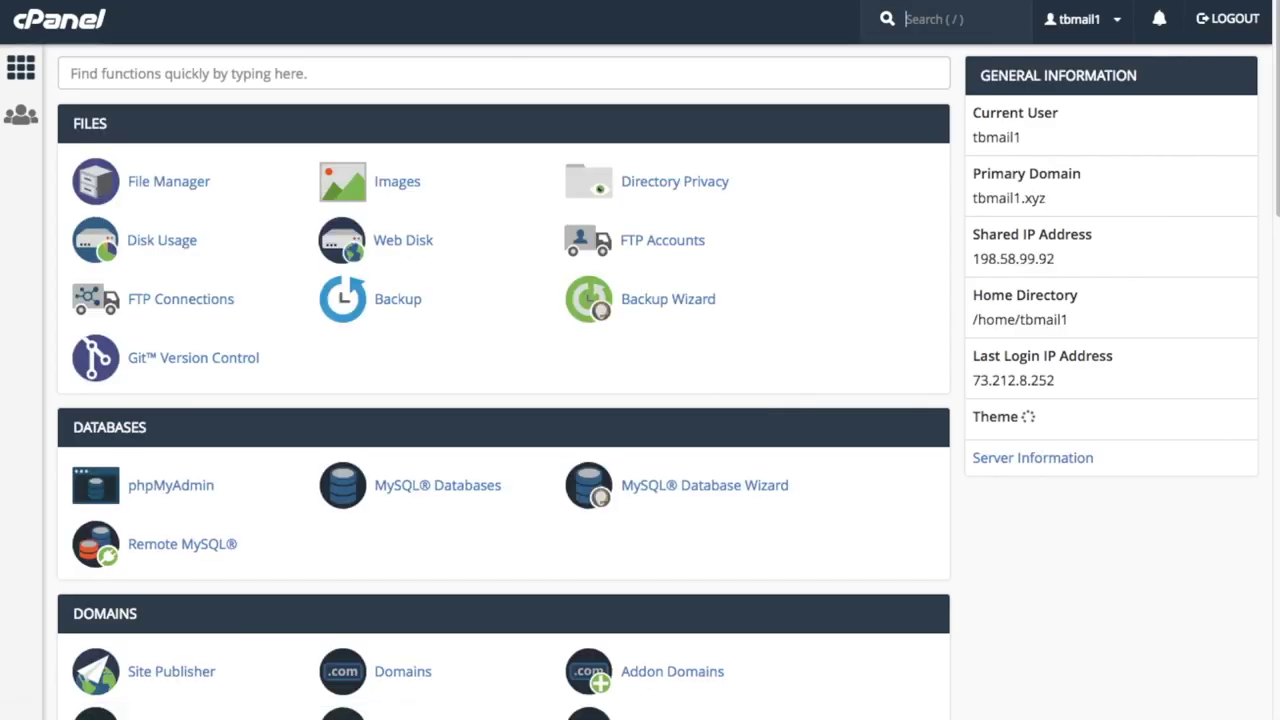
# Open Email Deliverability from the dashboard's Email section
pyautogui.scroll(-3, 1276, 302)
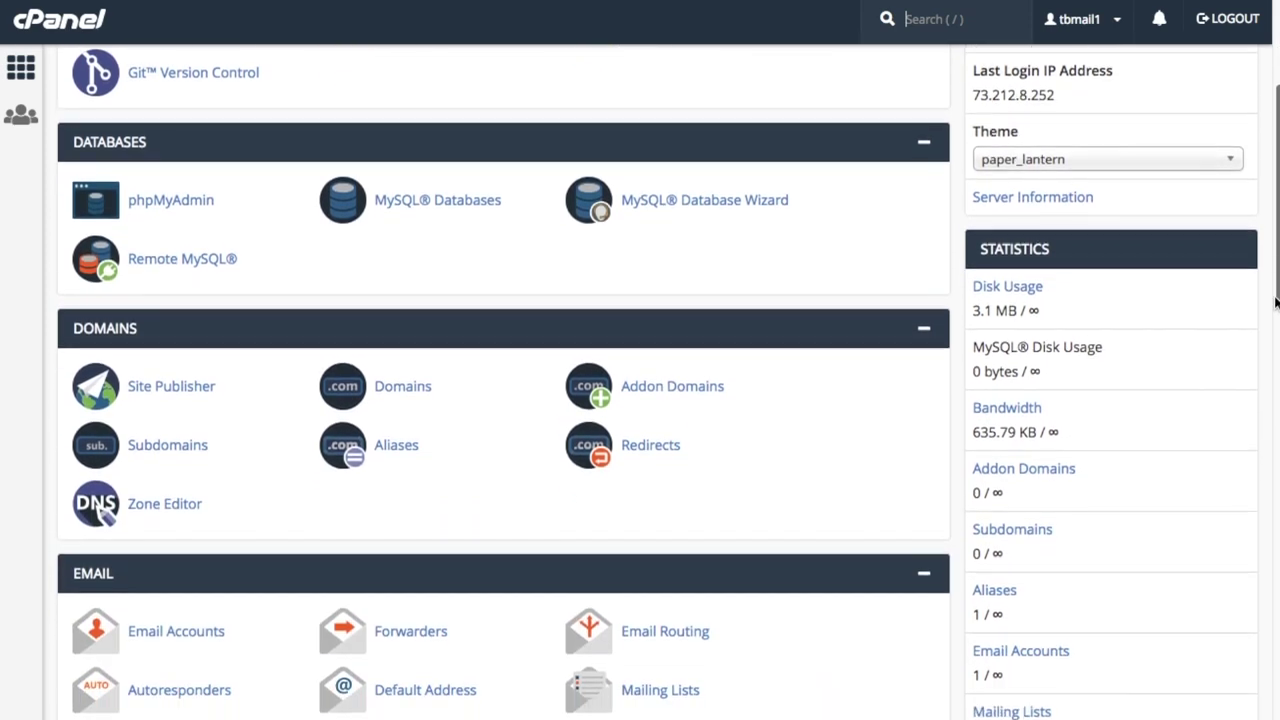
pyautogui.moveTo(1276, 302); pyautogui.dragTo(1260, 423)
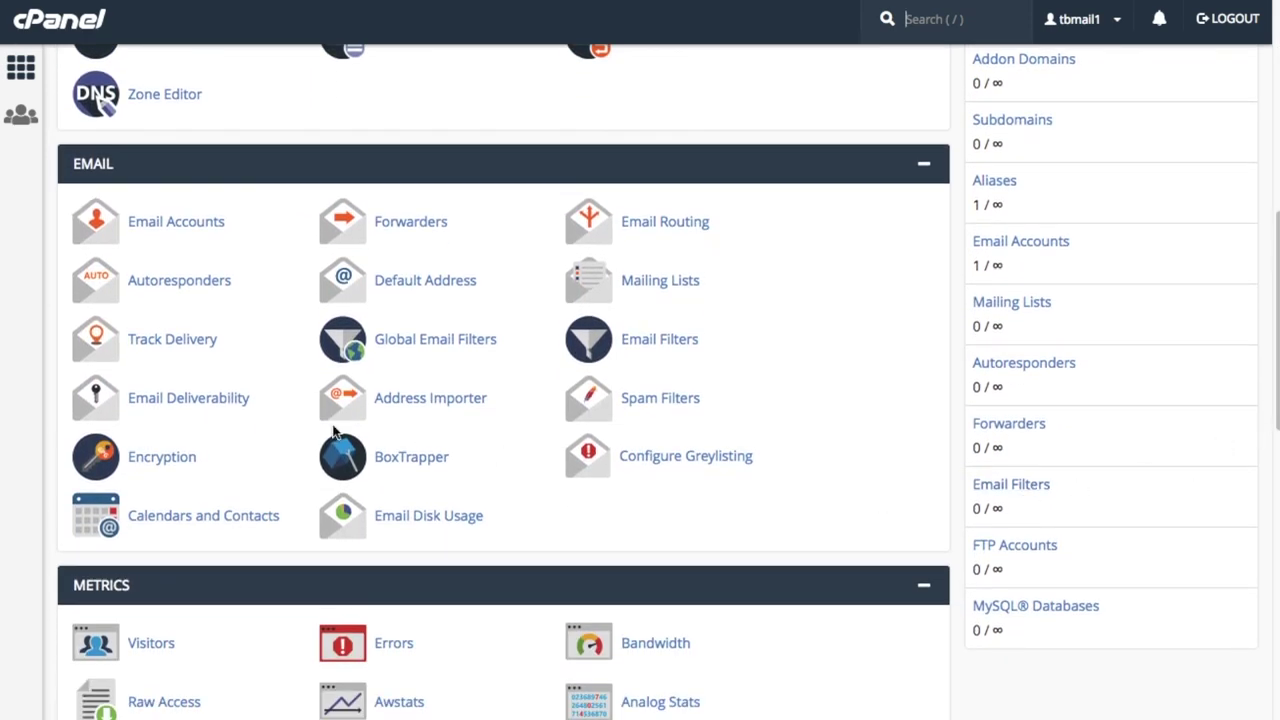
pyautogui.click(228, 406)
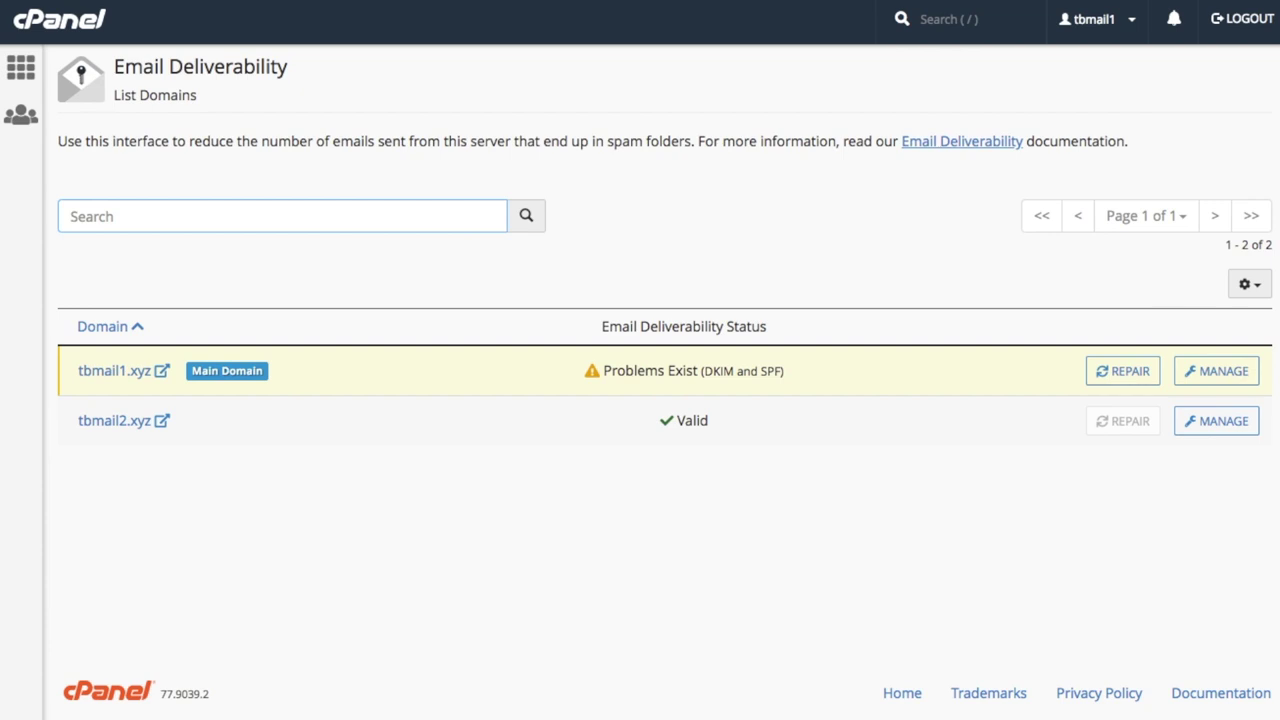
# Preview the SPF and DKIM records the tbmail1.xyz repair would install, then cancel it
pyautogui.click(1139, 378)
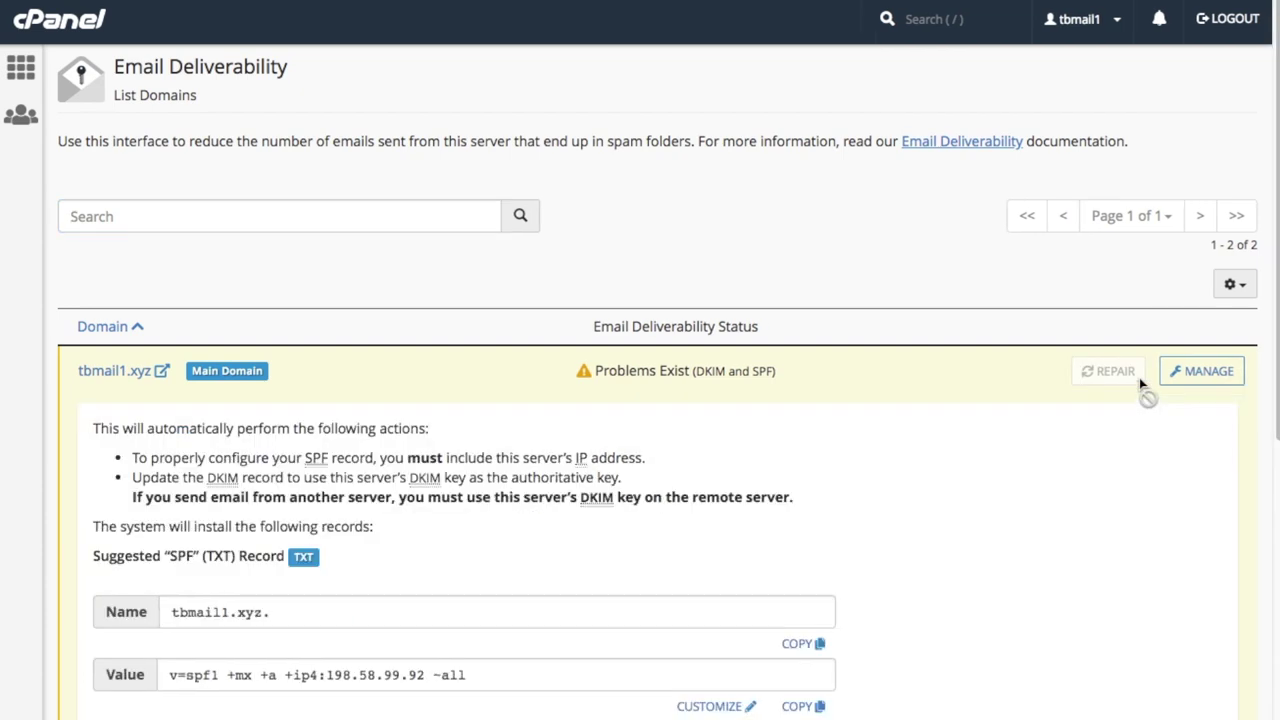
pyautogui.moveTo(1273, 346); pyautogui.dragTo(1264, 520)
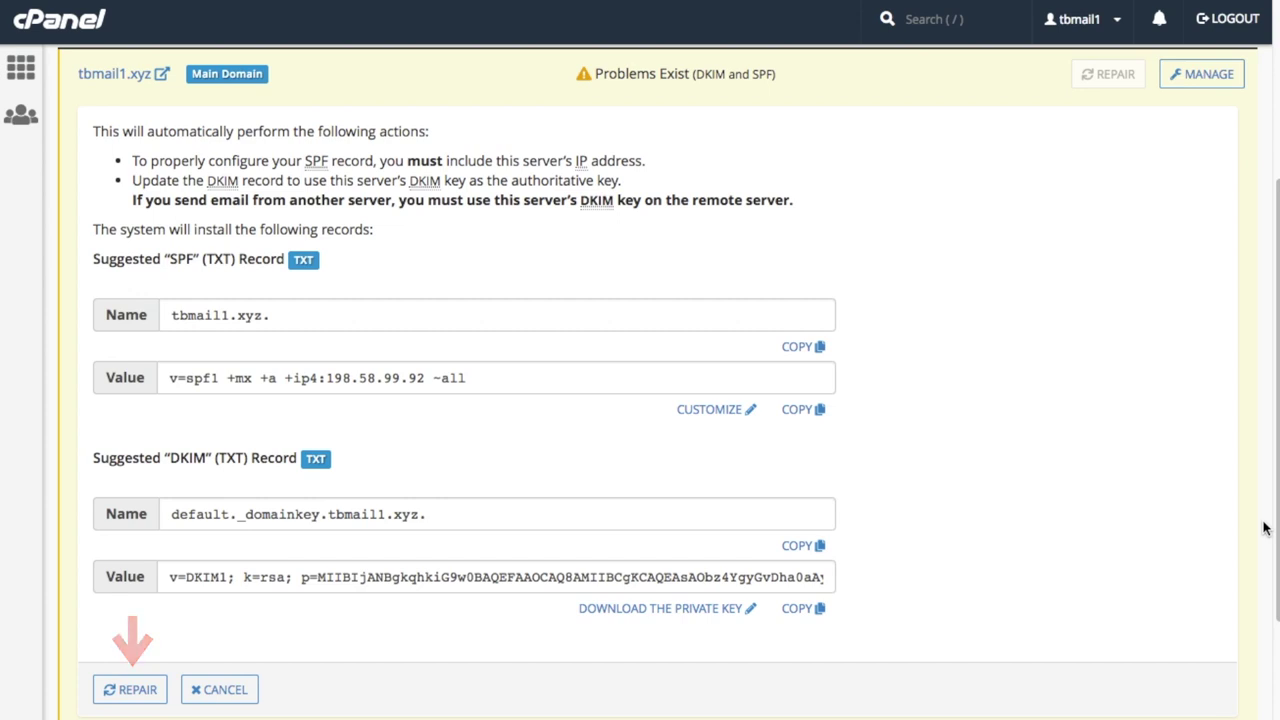
pyautogui.click(249, 694)
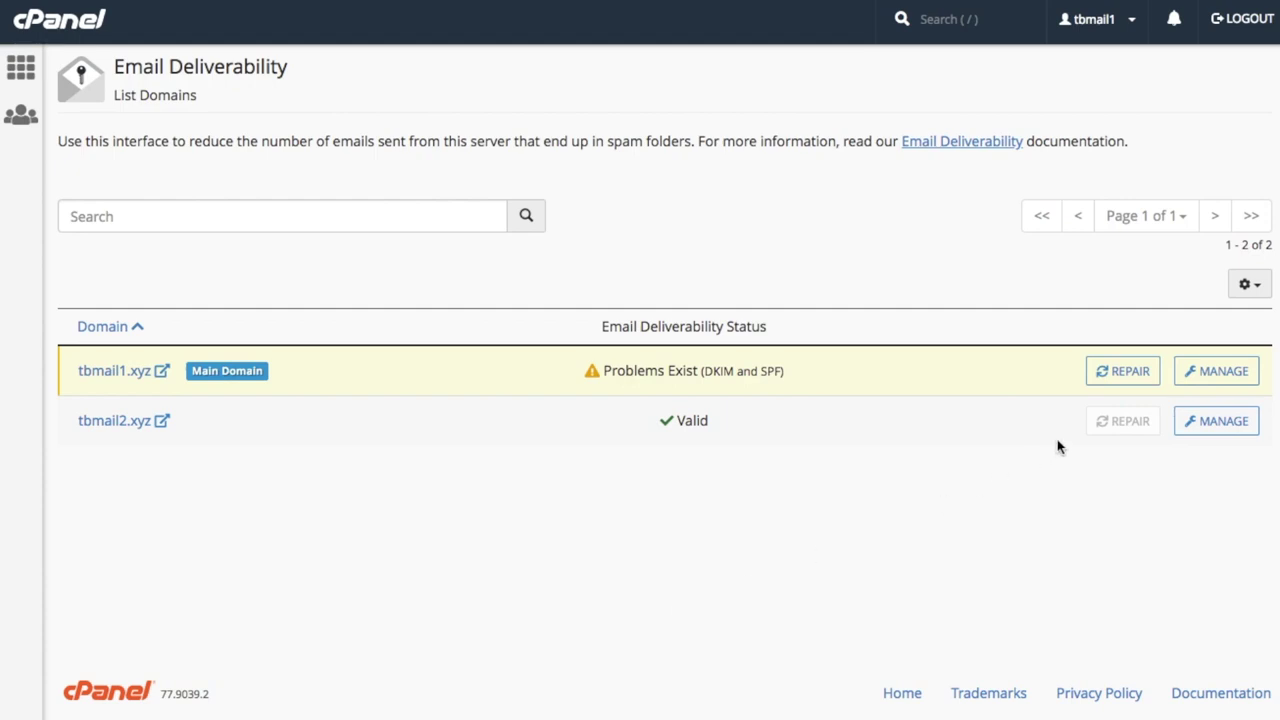
# Open tbmail1.xyz's Manage page and review its suggested DKIM TXT record and SPF requirements
pyautogui.click(1188, 381)
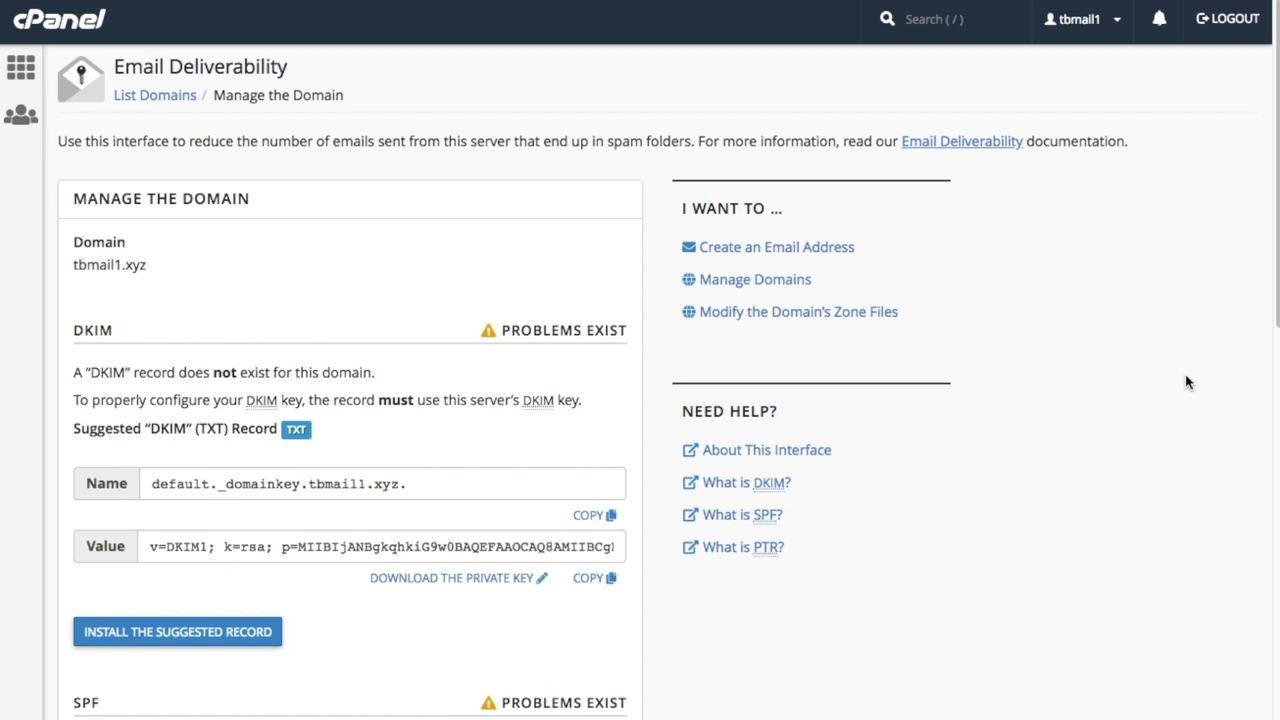
pyautogui.scroll(-2, 1272, 350)
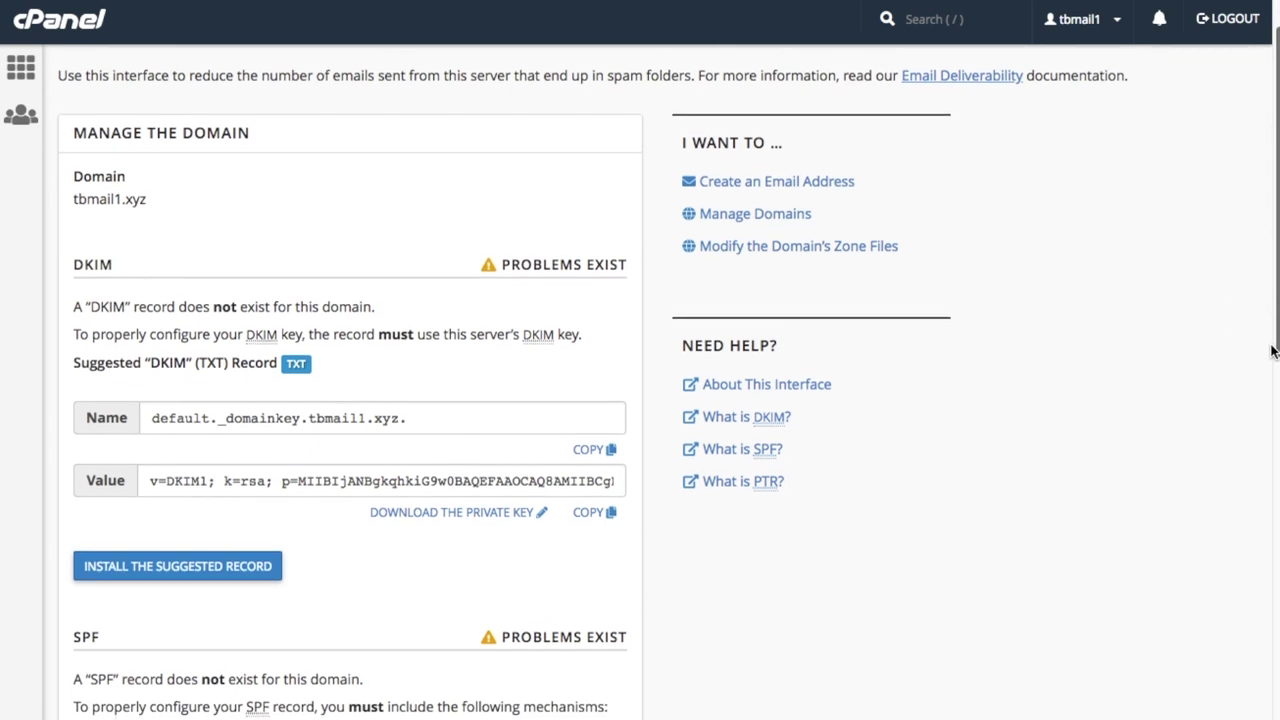
pyautogui.scroll(-2, 1272, 350)
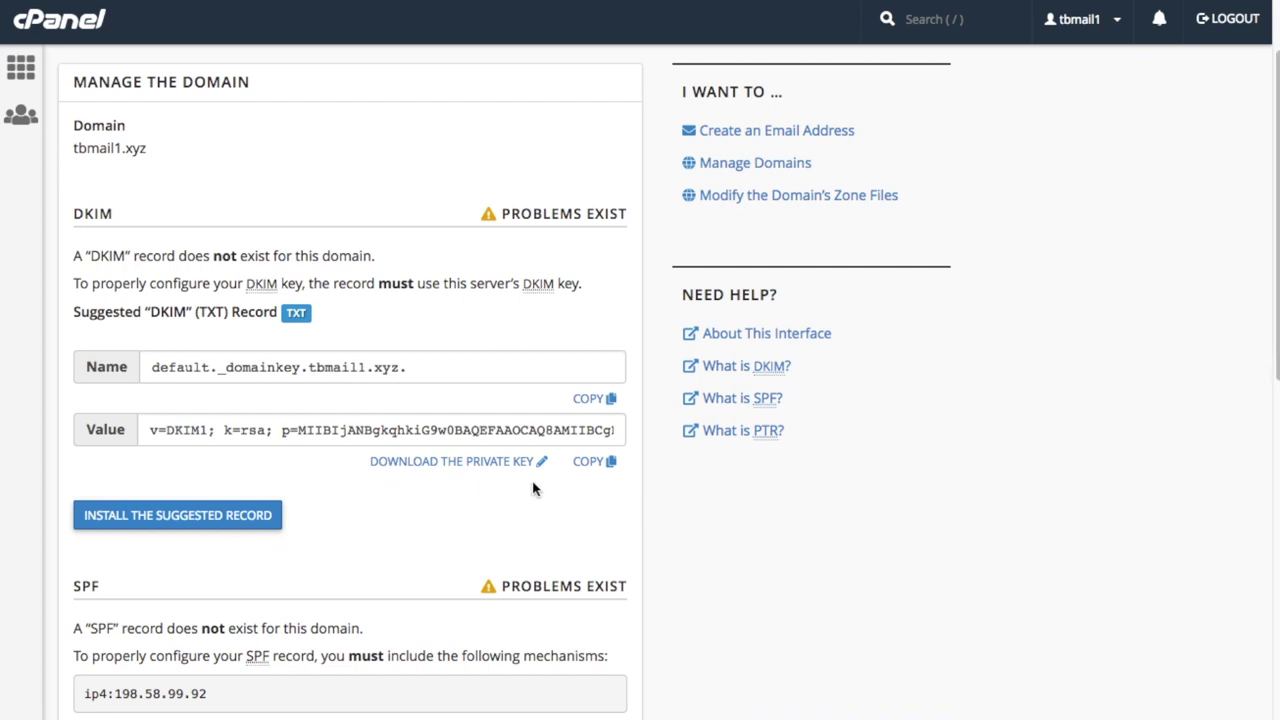
# Request the private DKIM key download for tbmail1.xyz, reaching its confirmation page
pyautogui.click(489, 462)
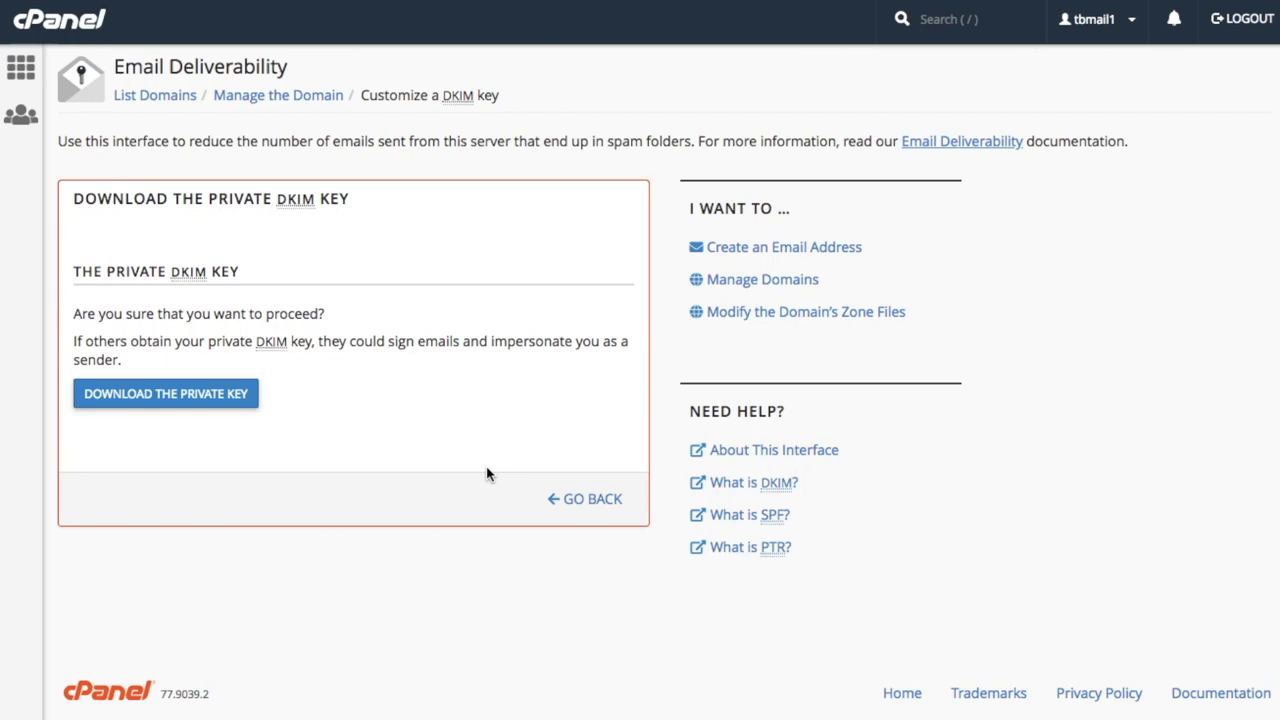
# Return to tbmail1.xyz's management page and start installing the suggested DKIM record
pyautogui.click(570, 503)
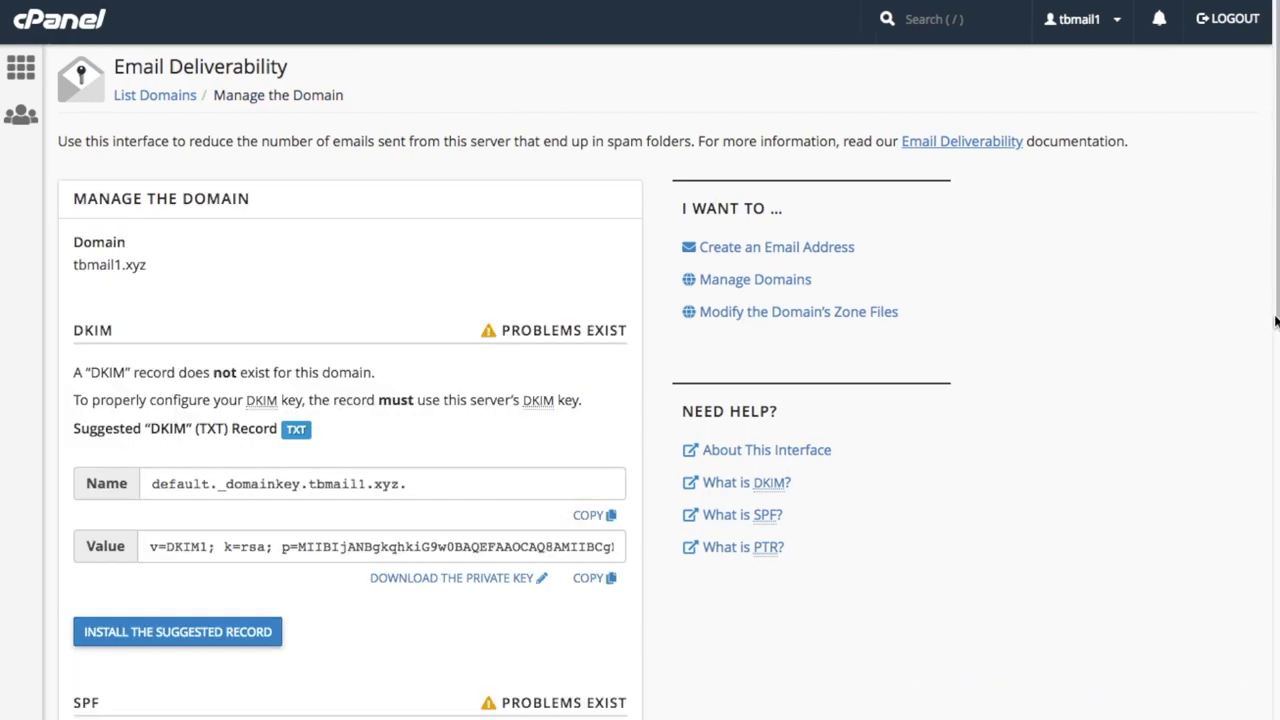
pyautogui.scroll(-1, 1273, 351)
pyautogui.scroll(-3, 1268, 380)
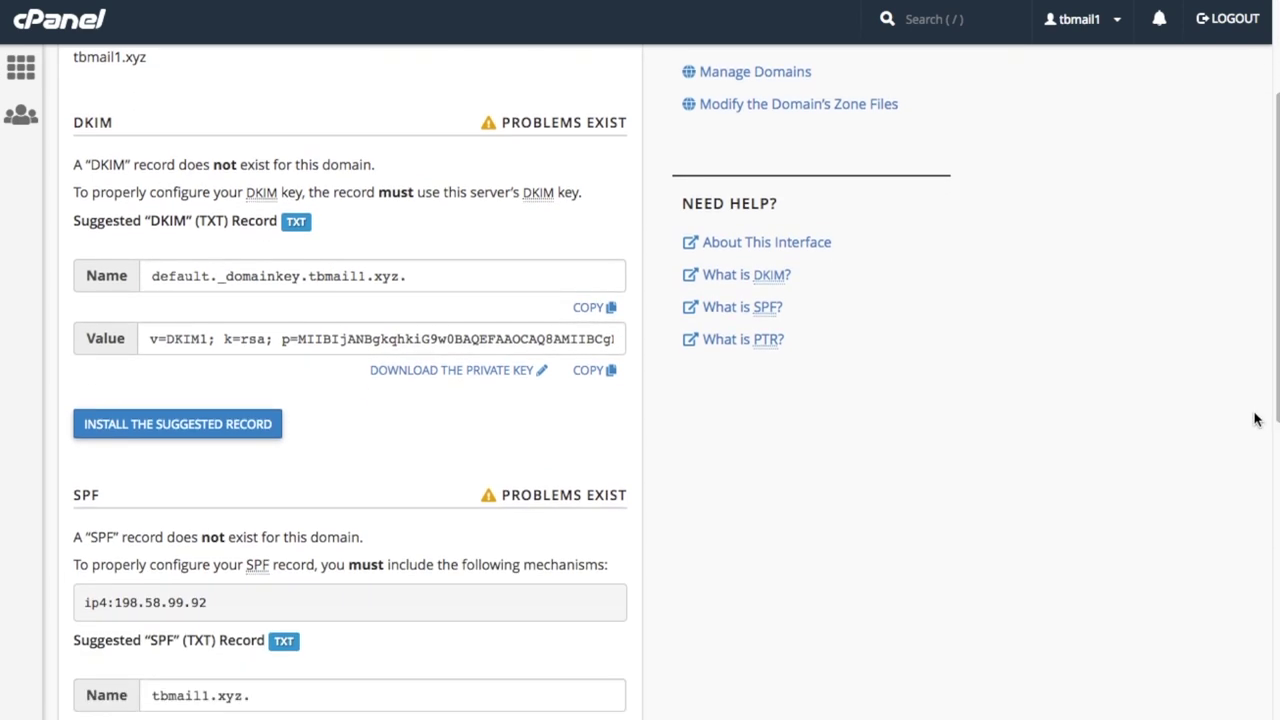
pyautogui.click(207, 434)
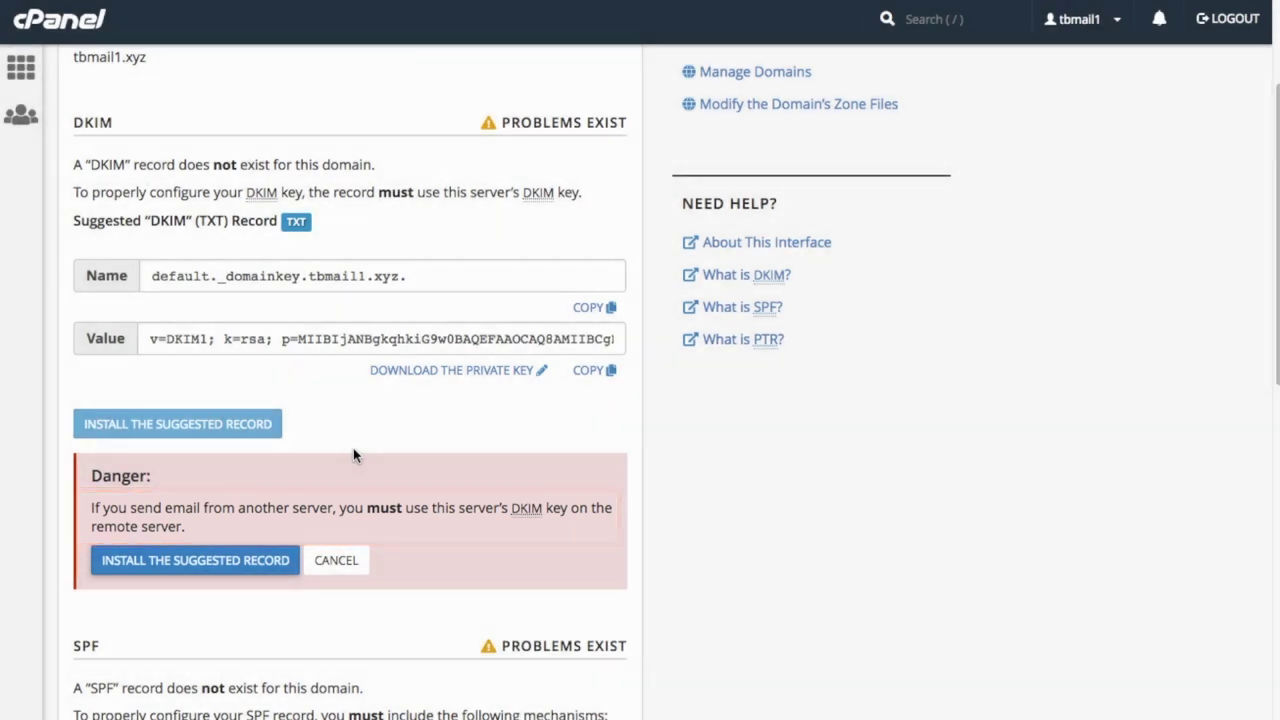
# Cancel the DKIM installation and view the suggested SPF record and Reverse DNS (PTR) status
pyautogui.click(337, 558)
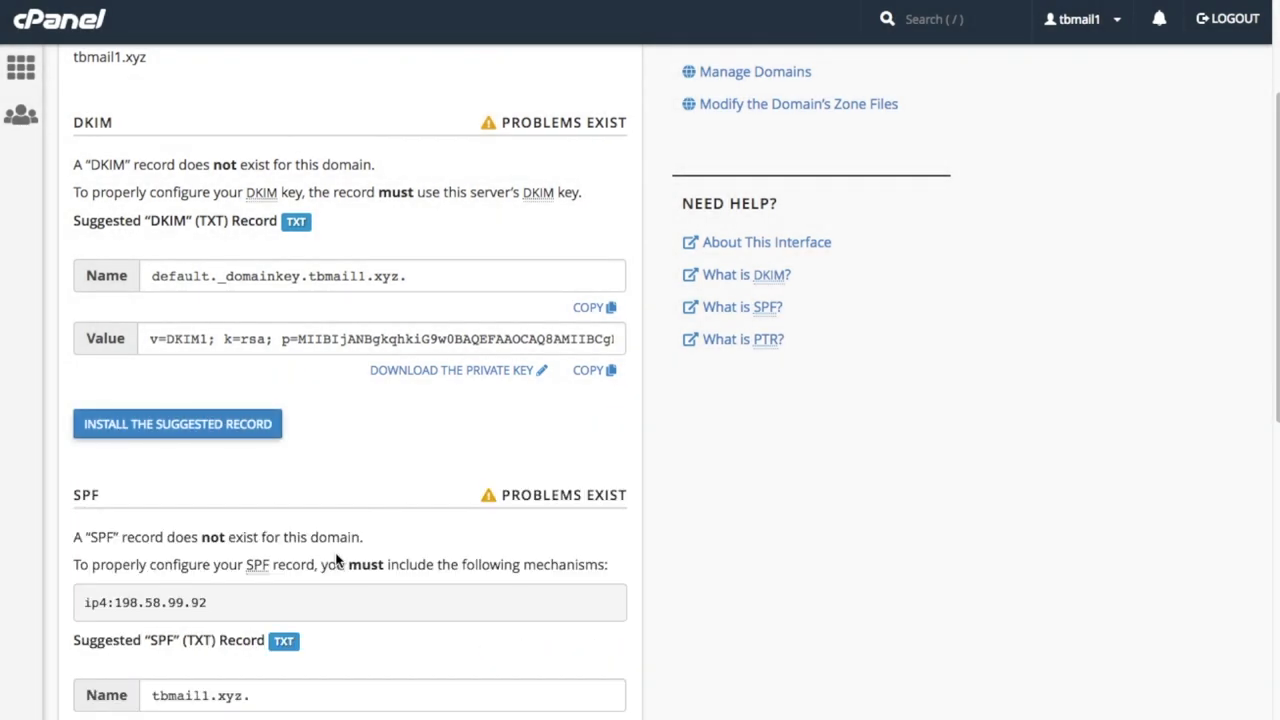
pyautogui.moveTo(1275, 290); pyautogui.dragTo(1250, 421)
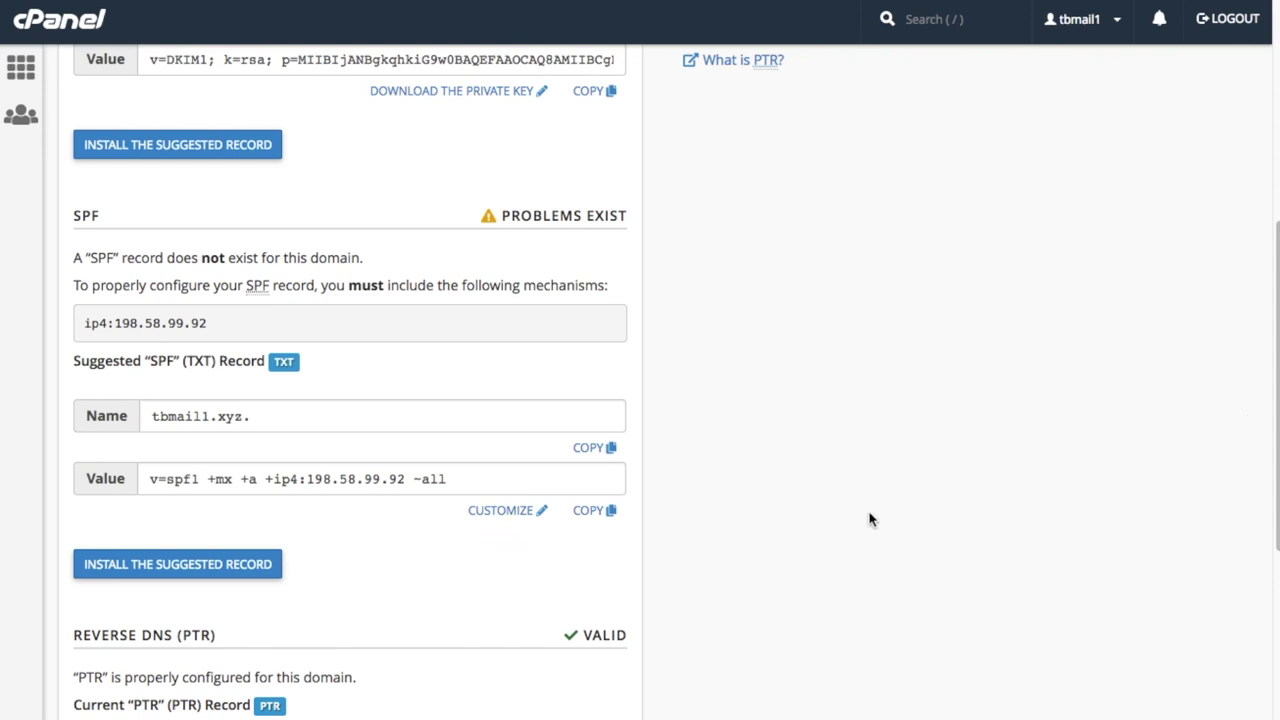
# Open SPF customization for tbmail1.xyz and add an empty +a additional host entry
pyautogui.click(500, 510)
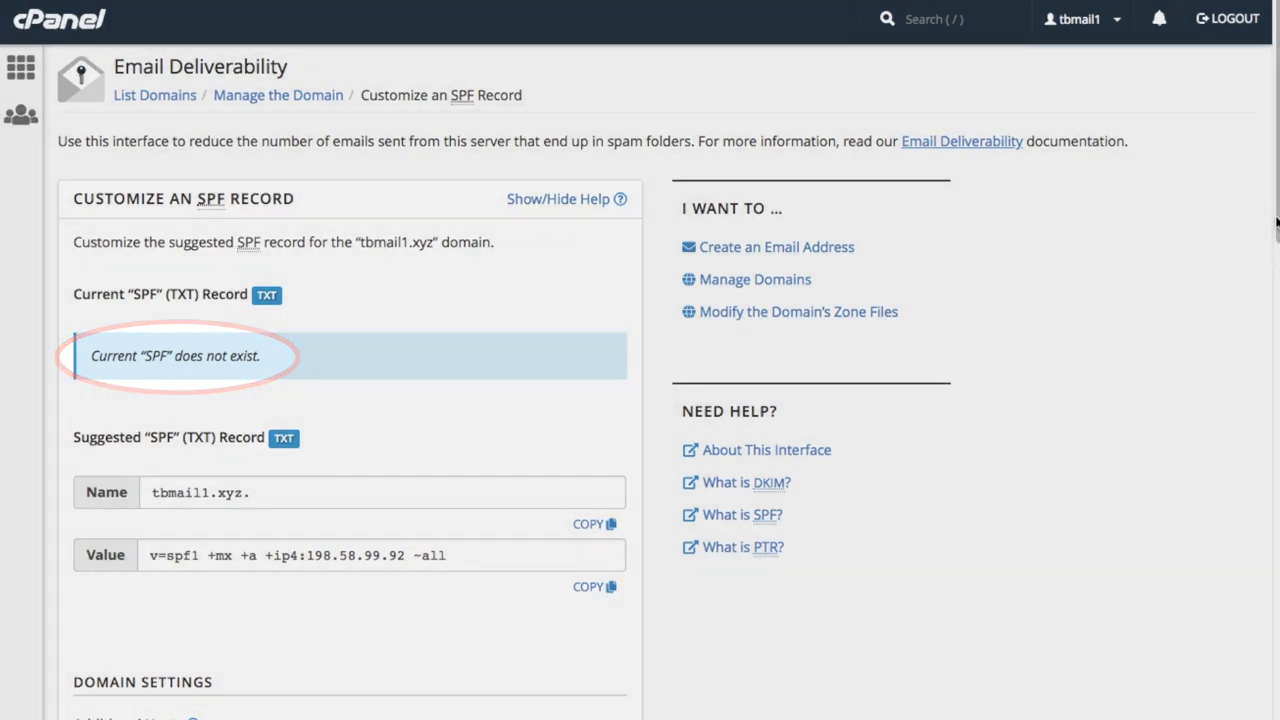
pyautogui.scroll(-3, 1269, 263)
pyautogui.scroll(-2, 1240, 370)
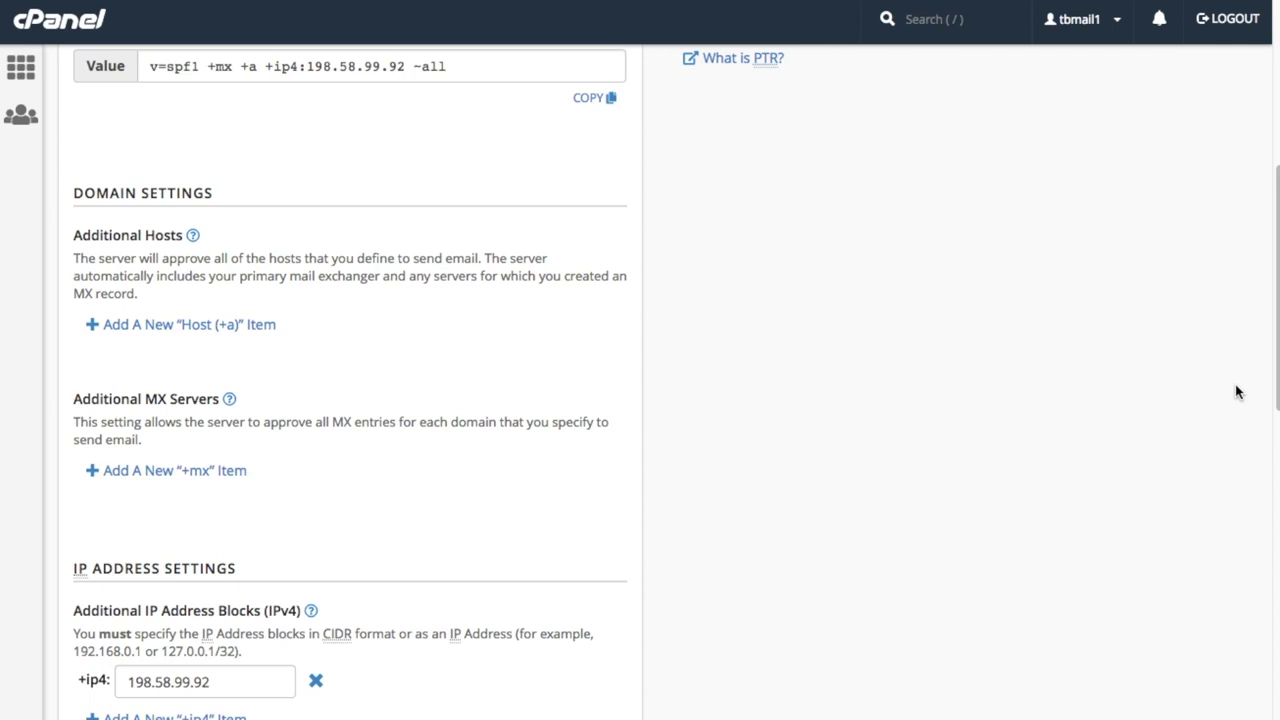
pyautogui.click(276, 326)
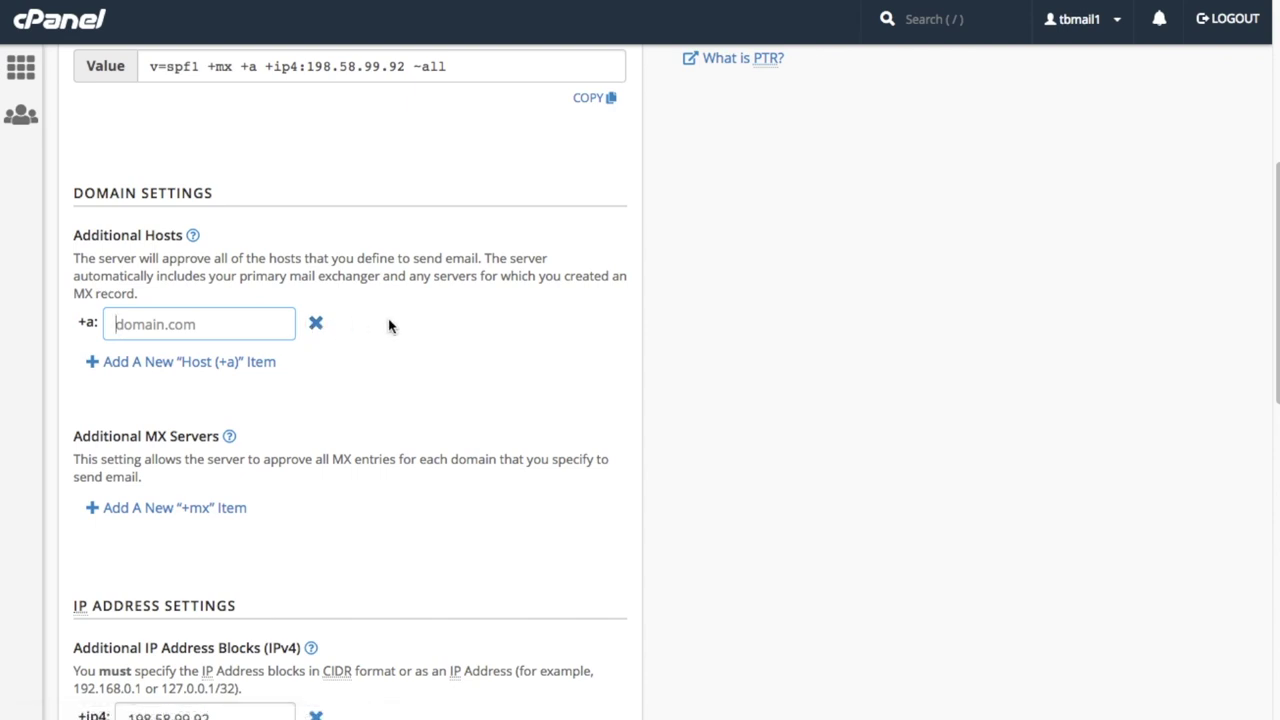
# Enter mail.example.com as the +a host and add example.com as a +mx server
pyautogui.write('mail.example.com')
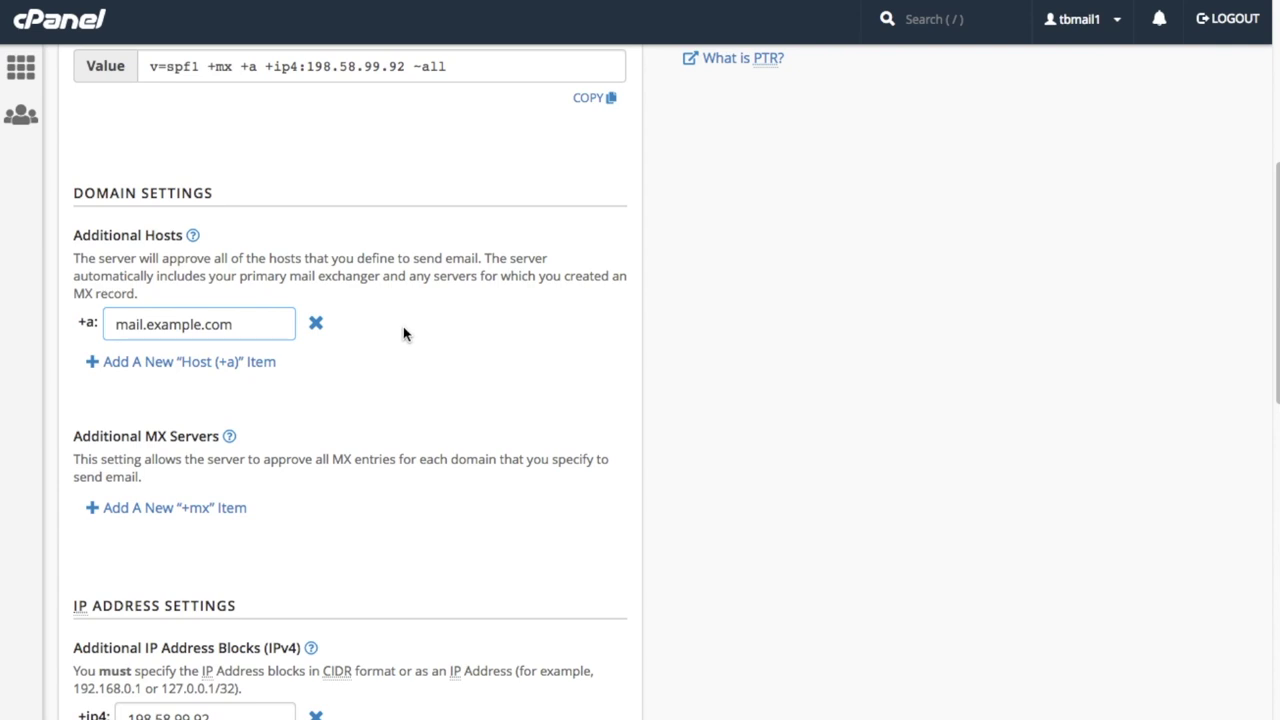
pyautogui.click(238, 507)
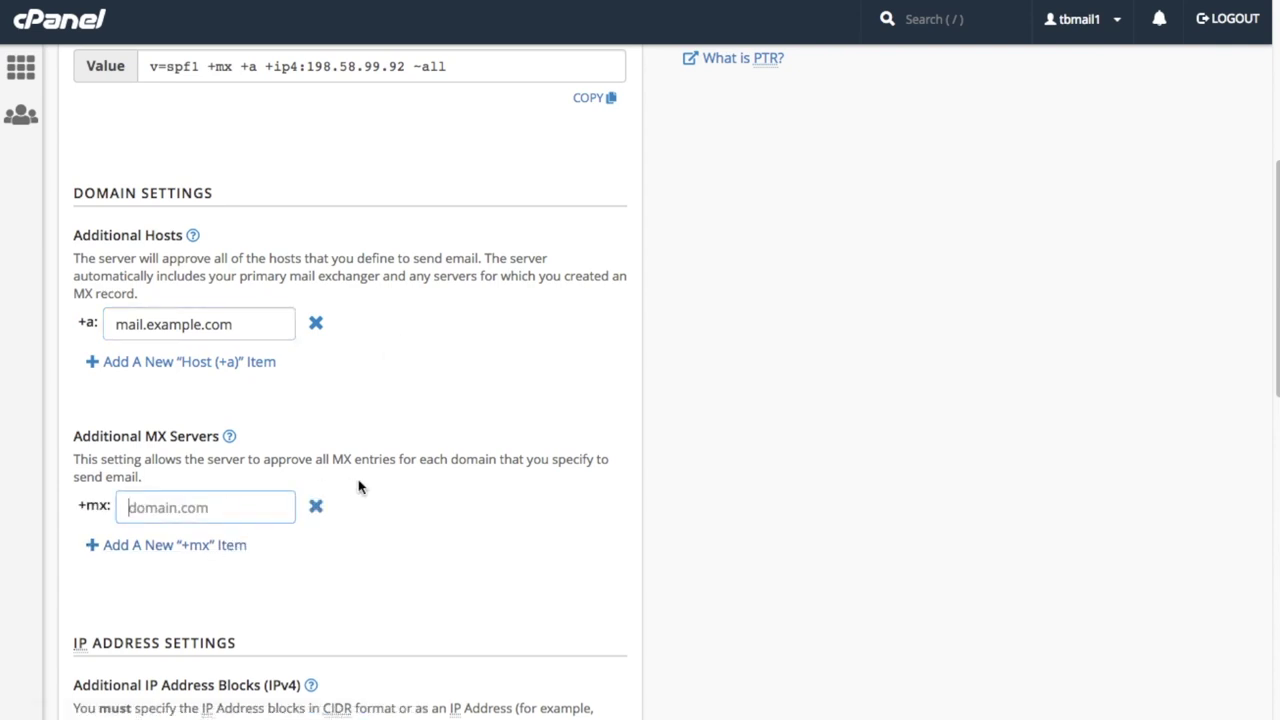
pyautogui.write('example.com')
pyautogui.moveTo(1273, 368); pyautogui.dragTo(1264, 524)
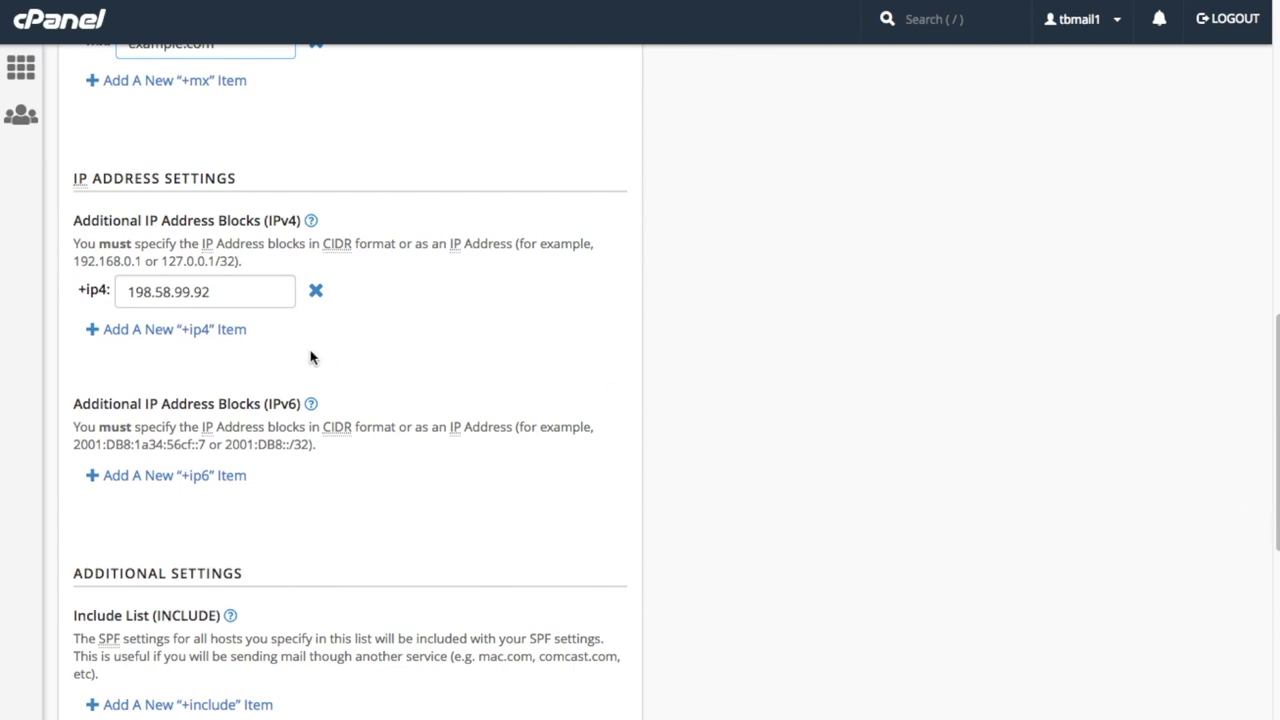
# Add 10.0.0.1 as an extra +ip4 address and check the updated SPF record preview
pyautogui.click(238, 331)
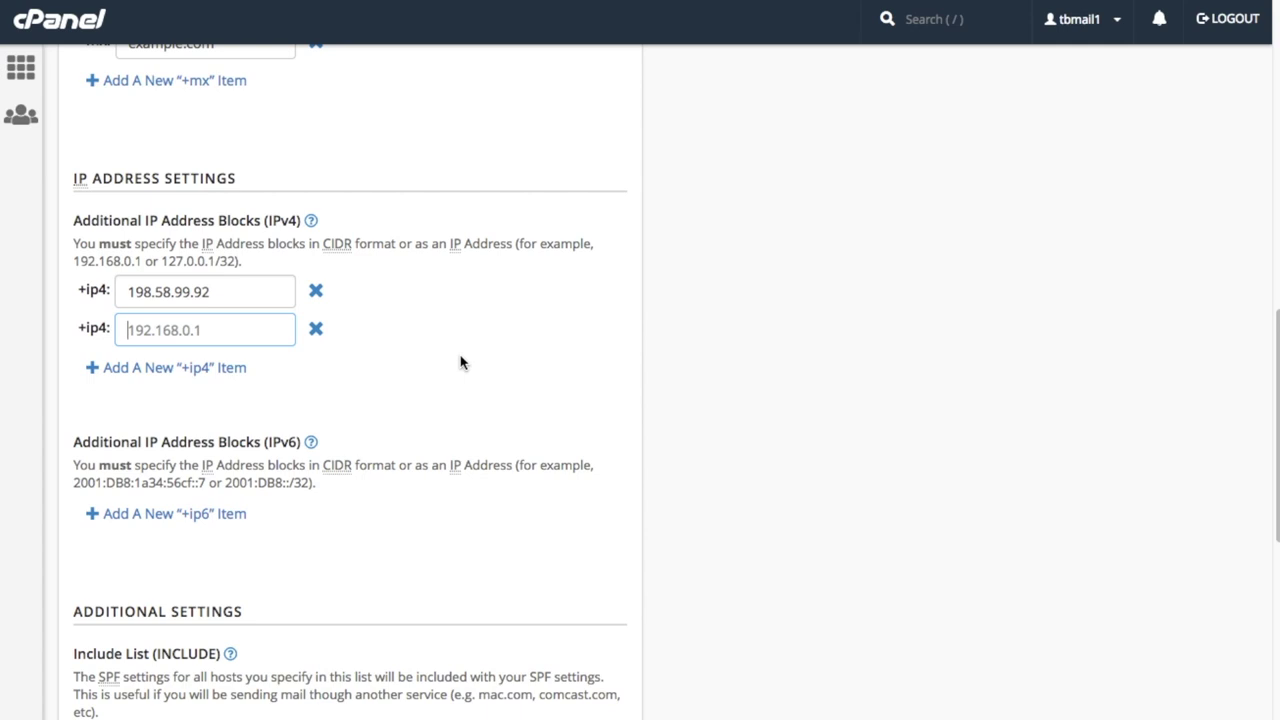
pyautogui.write('10.0.0.1')
pyautogui.scroll(-3, 1272, 447)
pyautogui.scroll(-6, 1270, 490)
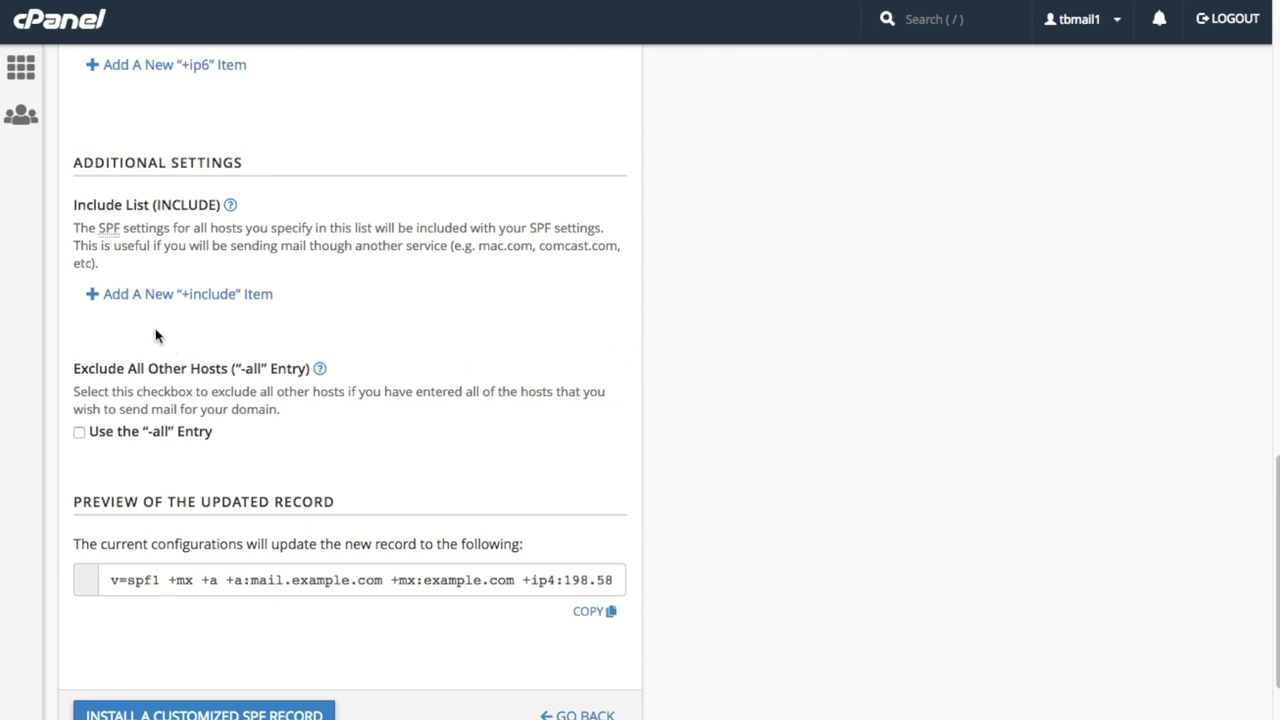
# Add google.com as a +include entry in tbmail1.xyz's custom SPF record
pyautogui.click(150, 295)
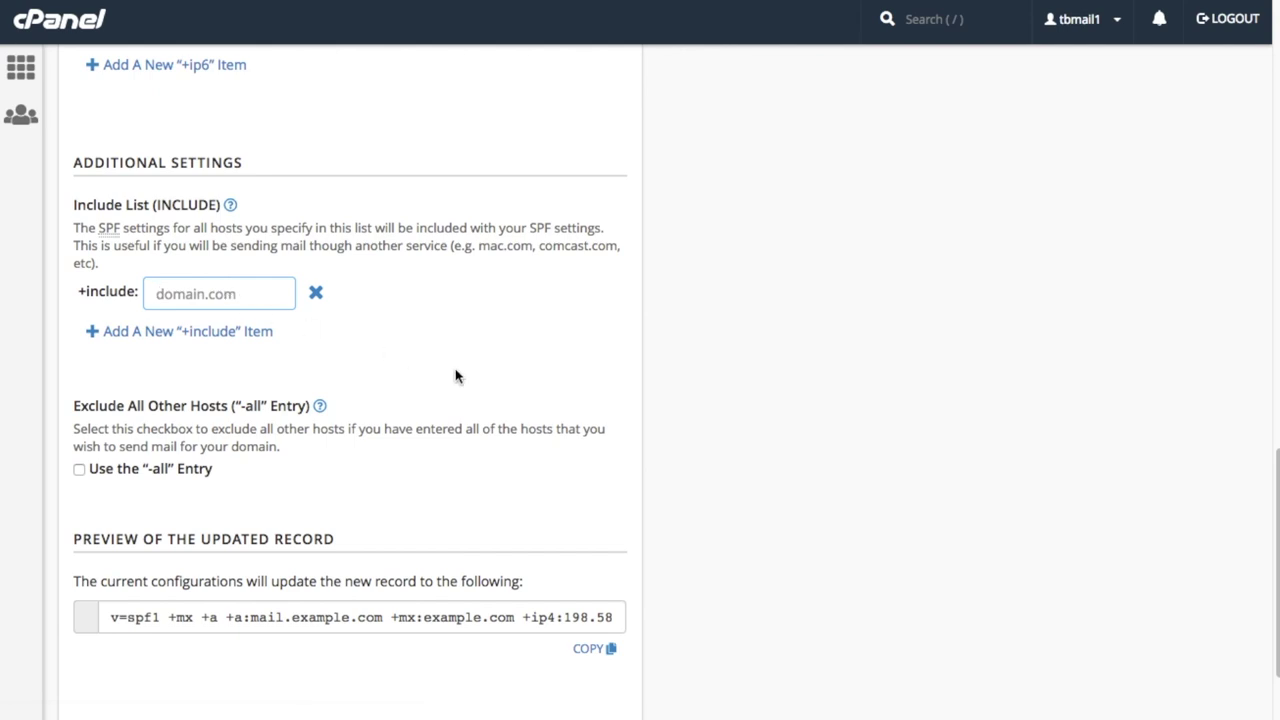
pyautogui.write('google.com')
# Install the customized SPF record for tbmail1.xyz with its new hosts, IPs and include
pyautogui.scroll(-3, 1176, 536)
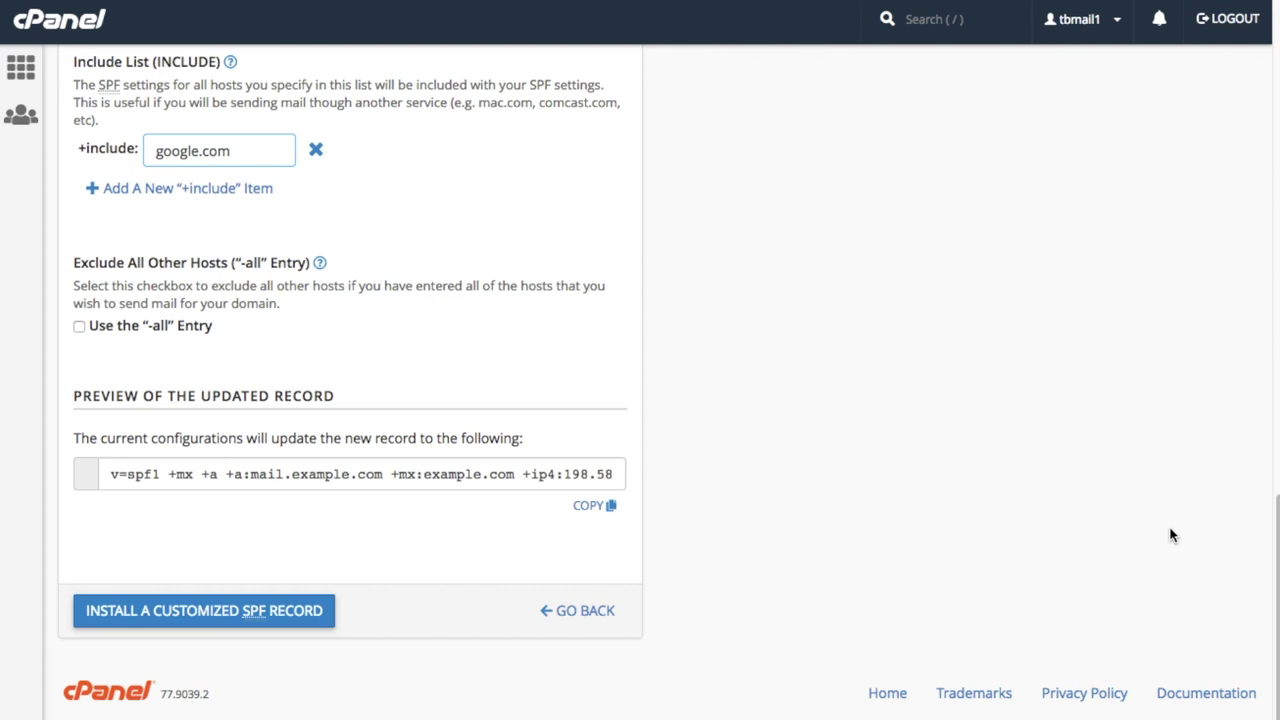
pyautogui.click(271, 609)
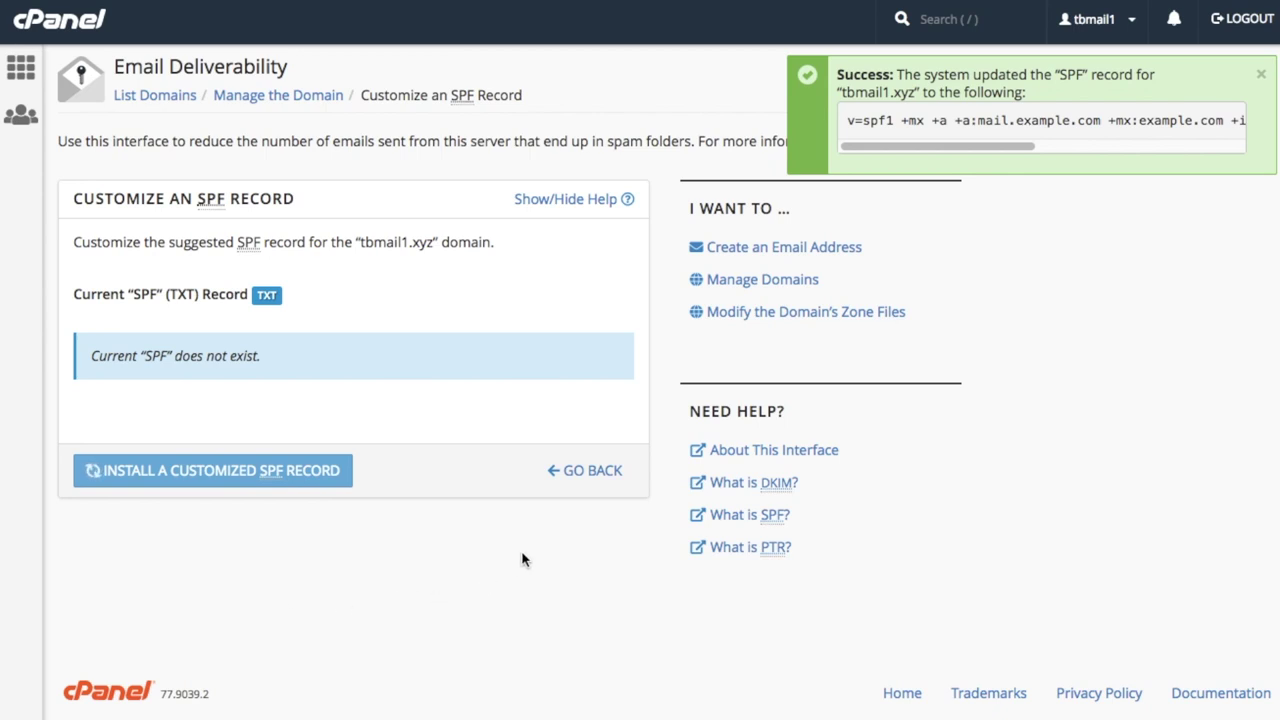
# Return to tbmail1.xyz's page and check the valid SPF and reverse DNS (PTR) records
pyautogui.click(588, 474)
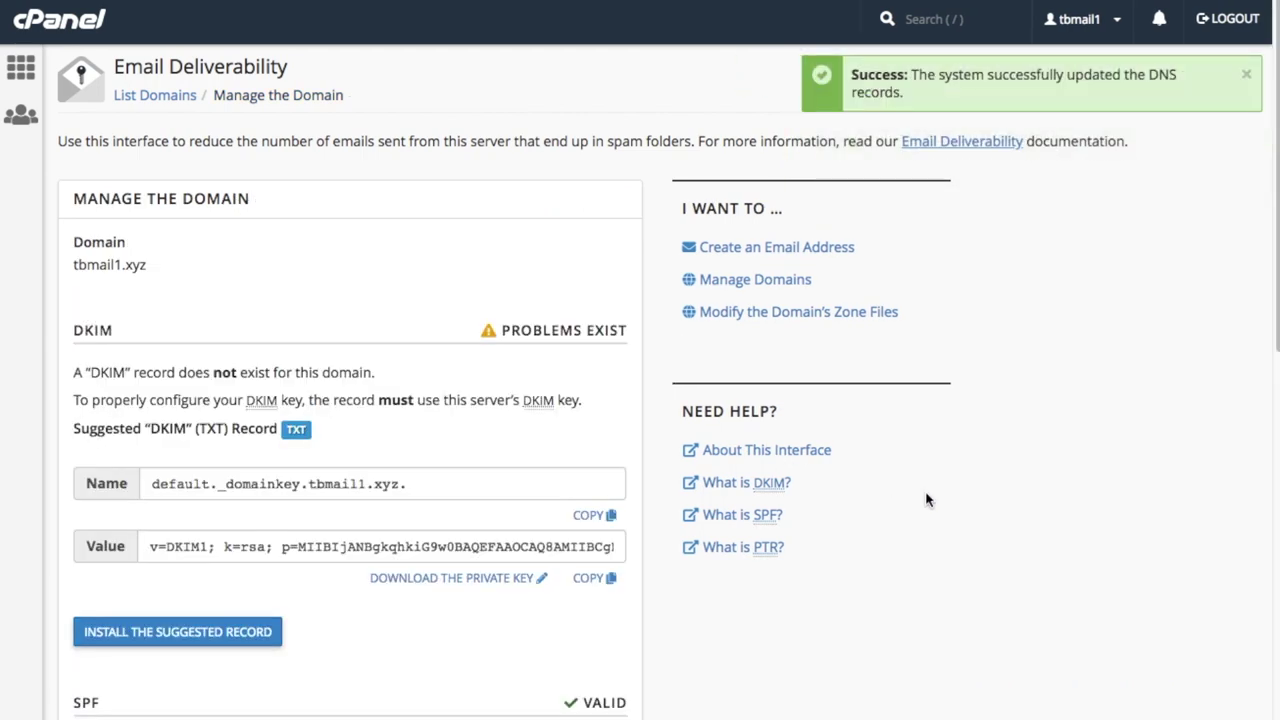
pyautogui.moveTo(1274, 345); pyautogui.dragTo(1270, 708)
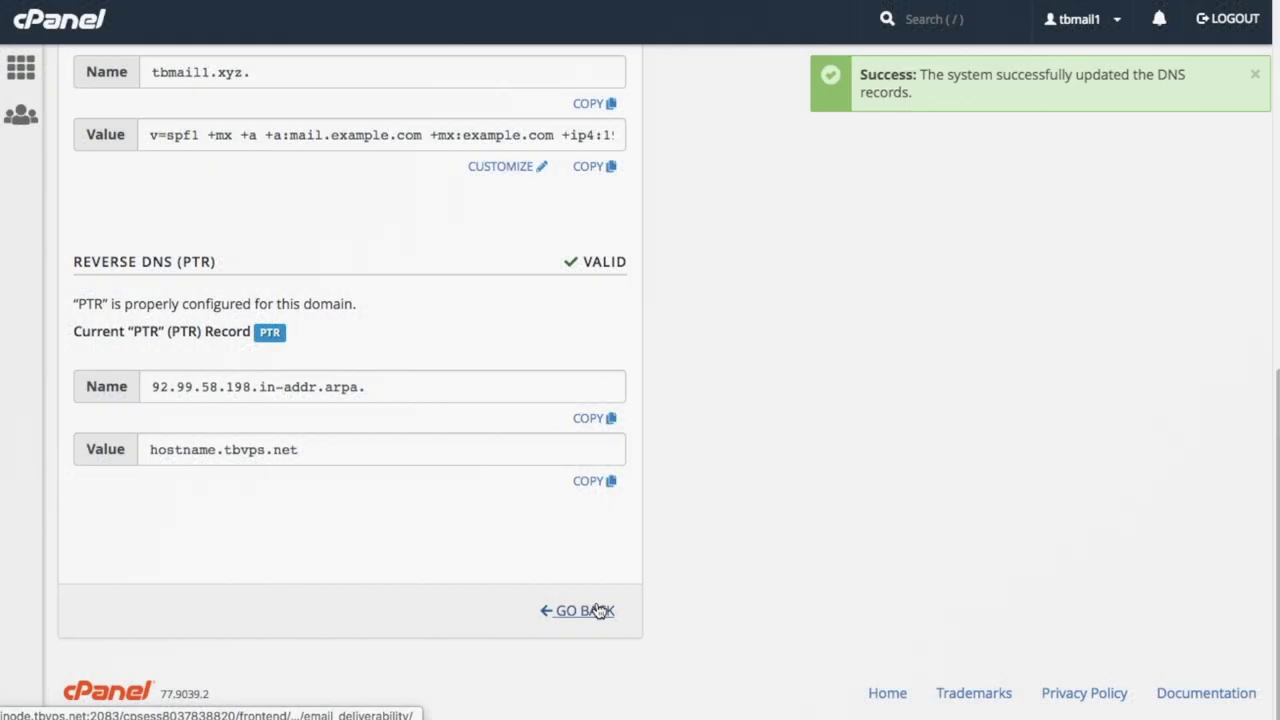
# Return to the Email Deliverability domain list, where only tbmail1.xyz's DKIM is still flagged
pyautogui.click(599, 608)
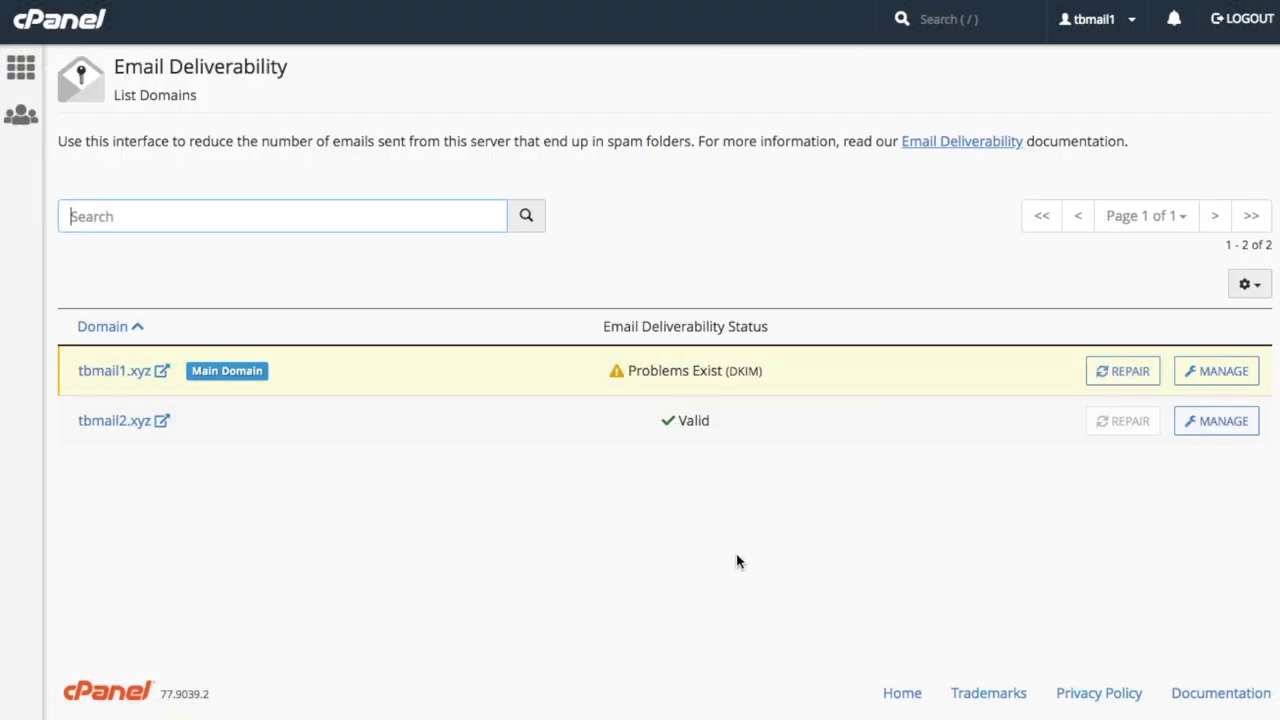